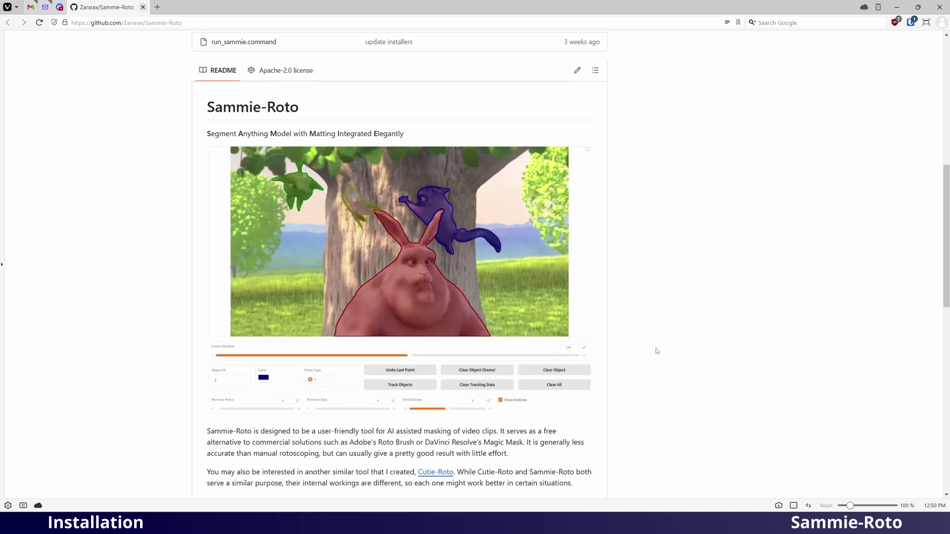
# Download Sammie-Roto-1.4.0-Windows.zip from the v1.4 release on the repository's Releases page.
pyautogui.scroll(8, 656, 346)
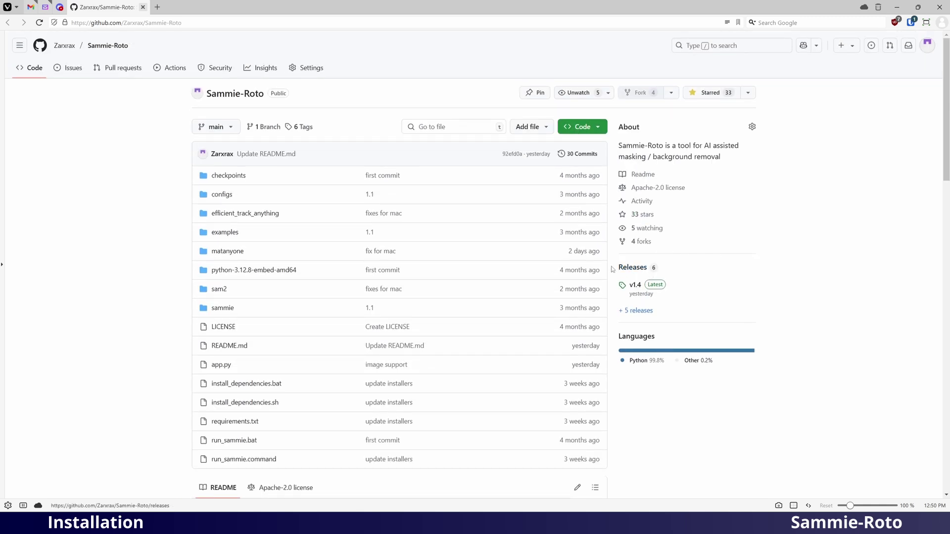
pyautogui.click(633, 268)
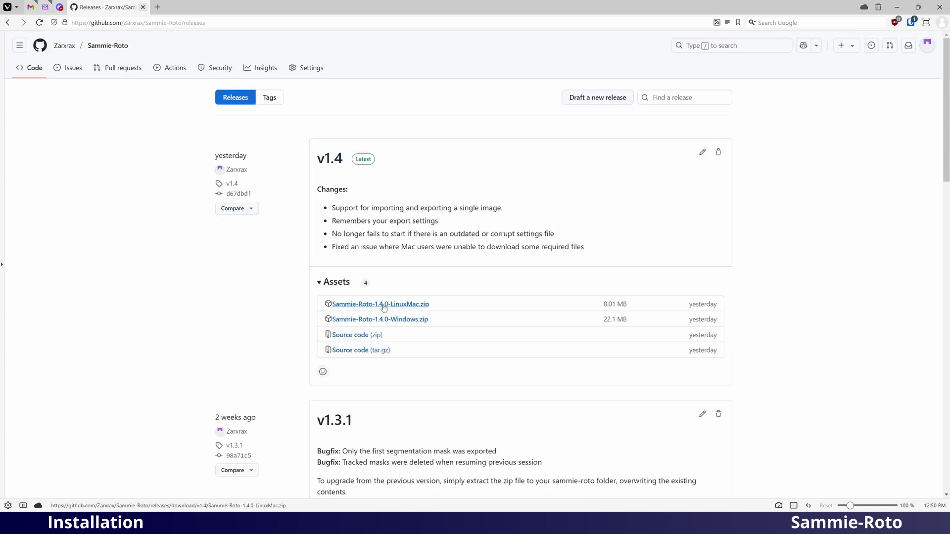
pyautogui.click(417, 321)
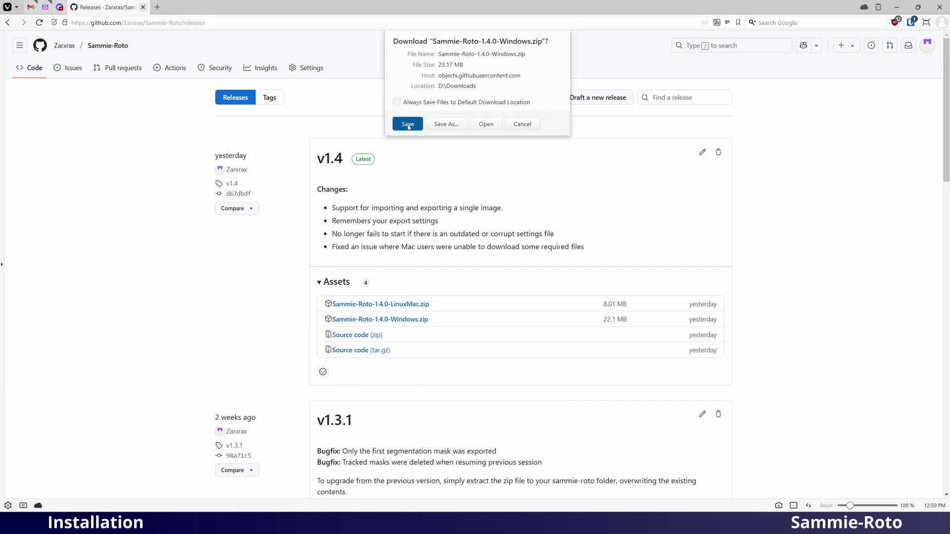
# Save the zip, then run install_dependencies.bat anyway past the SmartScreen warning.
pyautogui.click(409, 127)
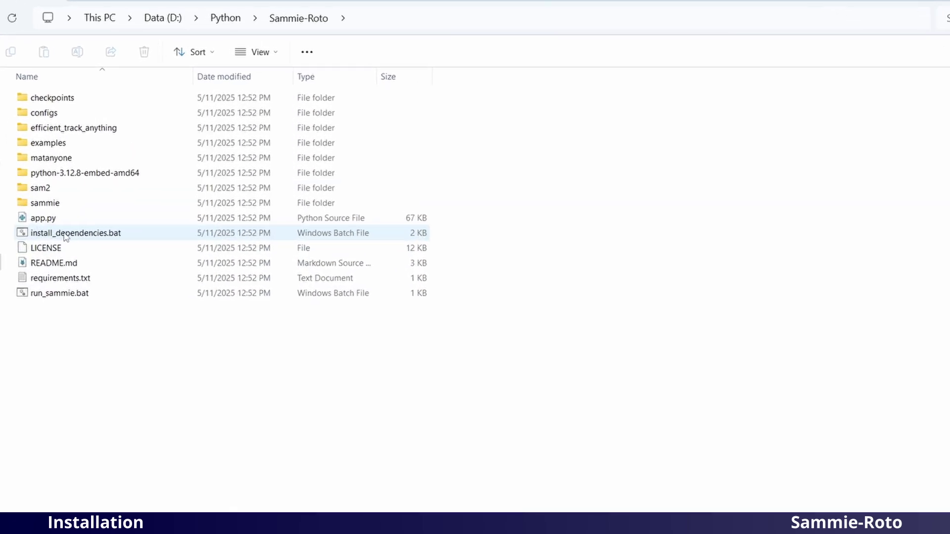
pyautogui.doubleClick(80, 234)
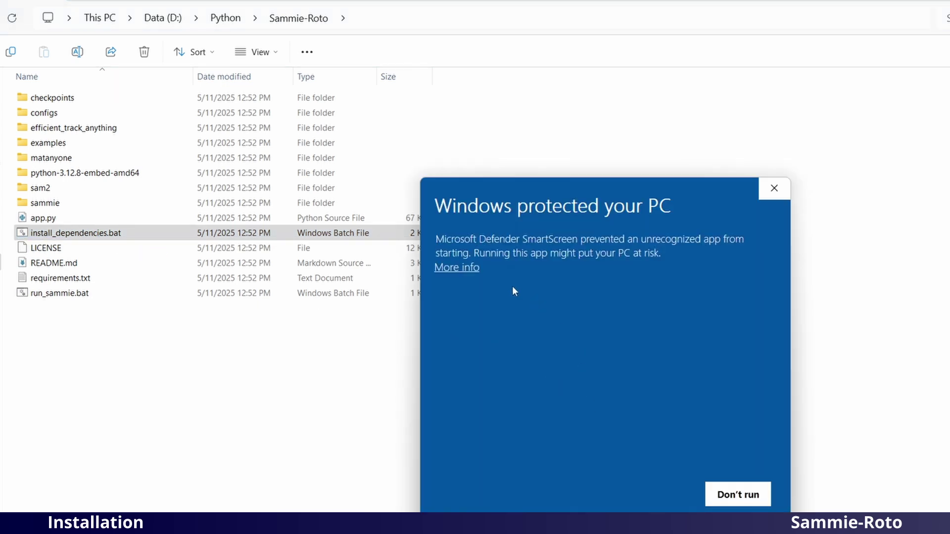
pyautogui.click(468, 269)
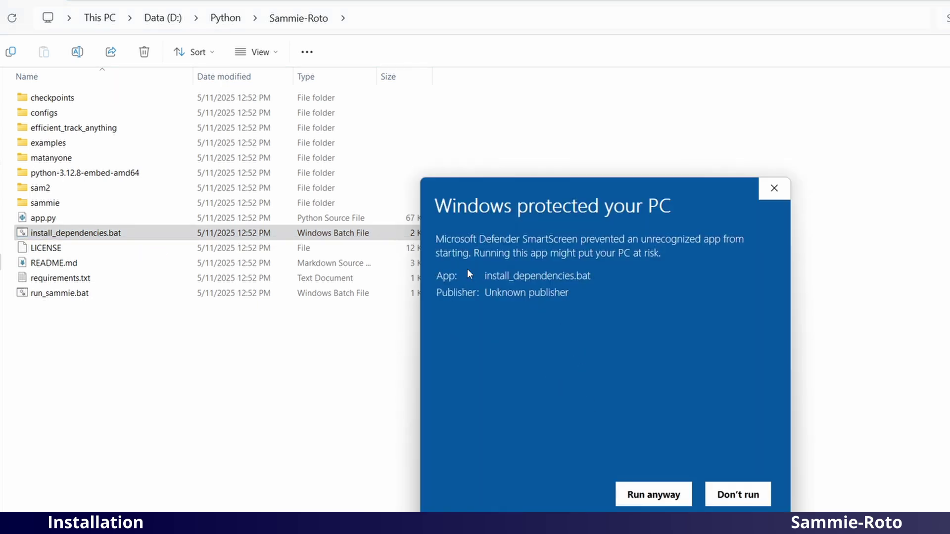
pyautogui.click(656, 501)
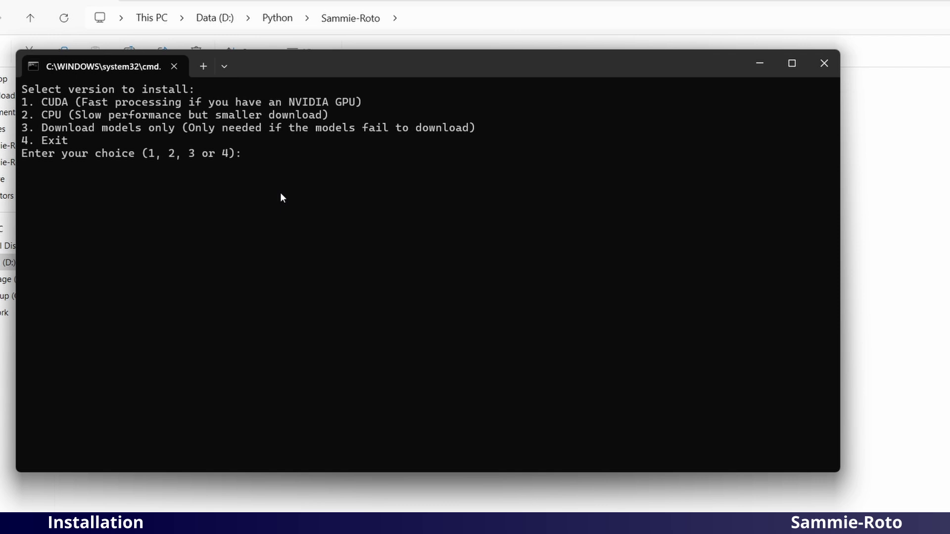
# Choose option 1 (CUDA), let PyTorch, dependencies and models download, then close the installer.
pyautogui.write('1')
pyautogui.press('Return')
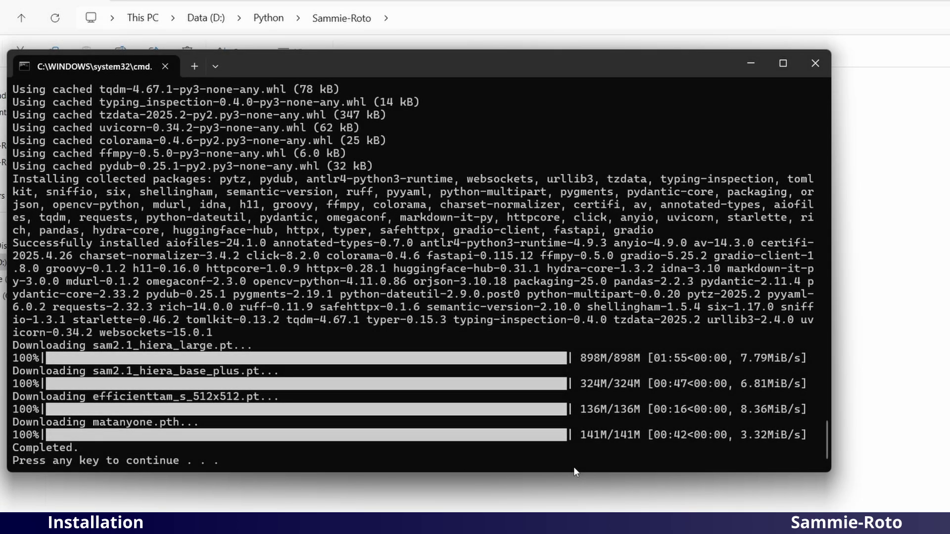
pyautogui.press('Return')
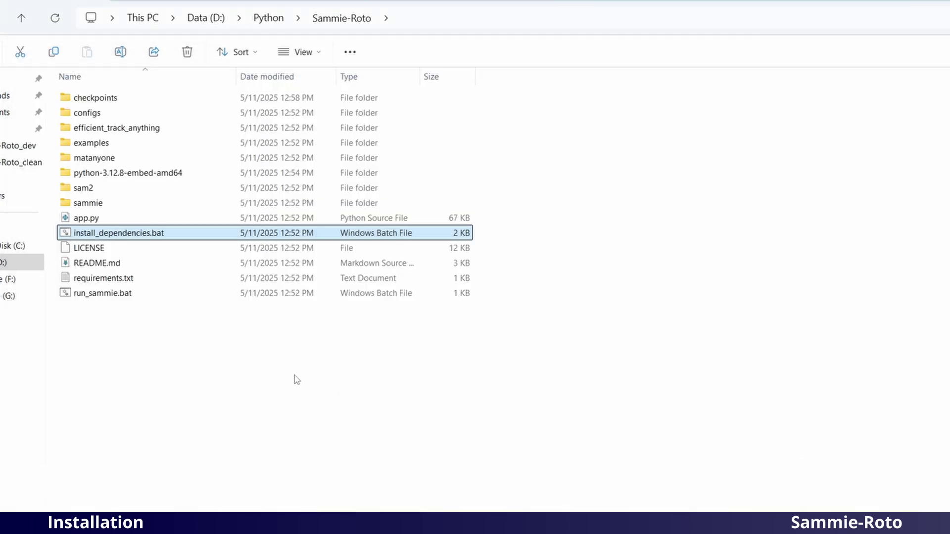
# Launch run_sammie.bat past SmartScreen so the web interface opens at 127.0.0.1:7860.
pyautogui.doubleClick(102, 295)
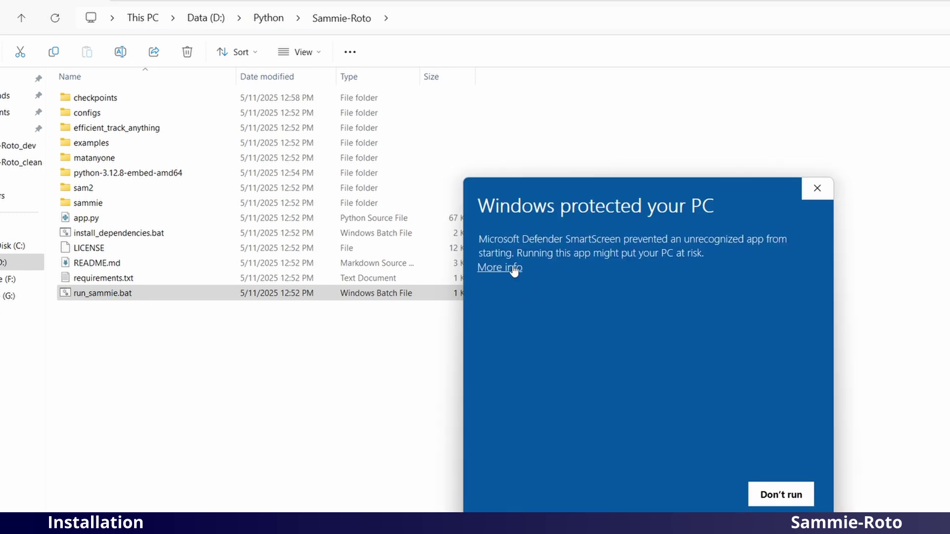
pyautogui.click(514, 268)
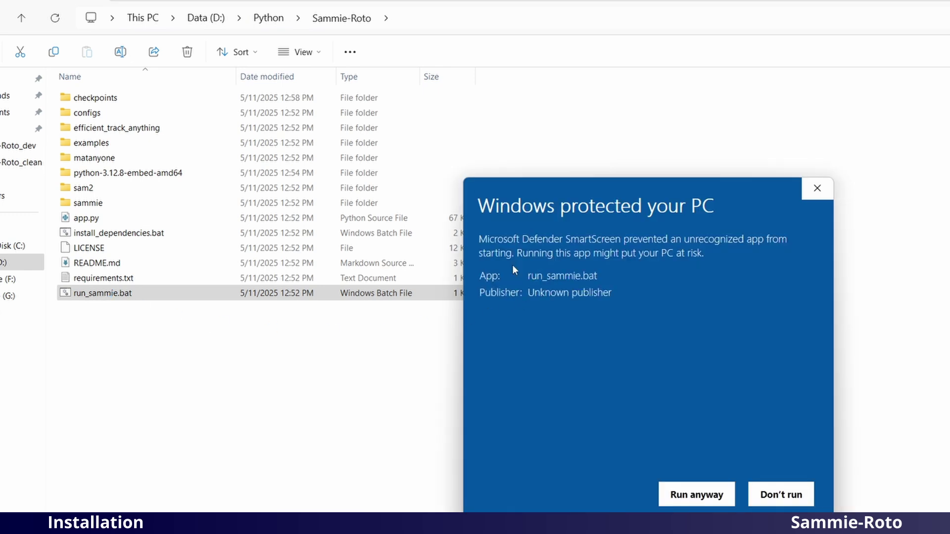
pyautogui.click(694, 500)
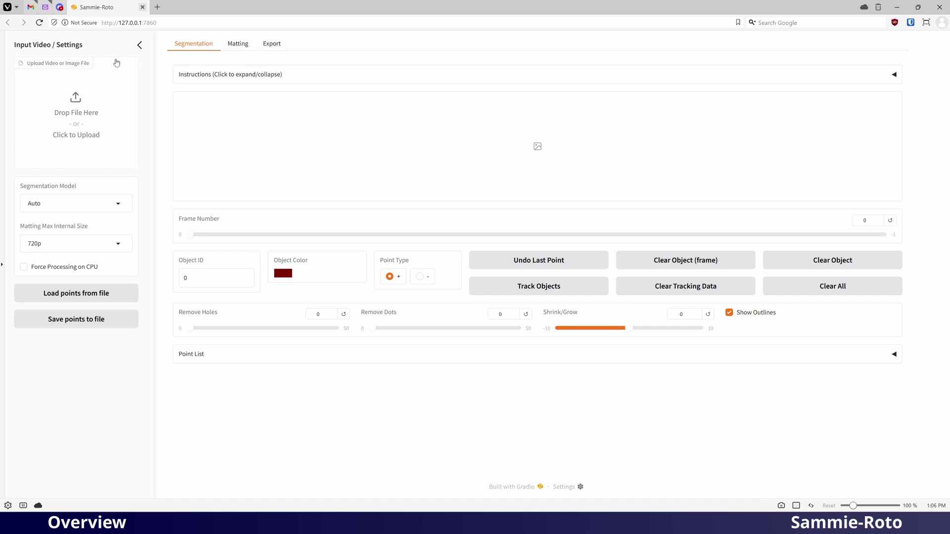
pyautogui.click(139, 45)
pyautogui.click(13, 45)
pyautogui.click(366, 78)
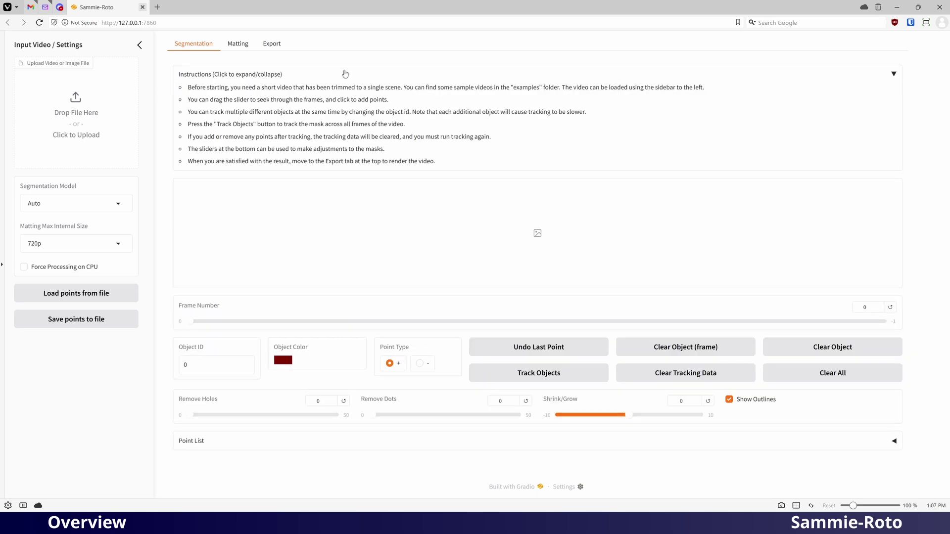
pyautogui.click(345, 74)
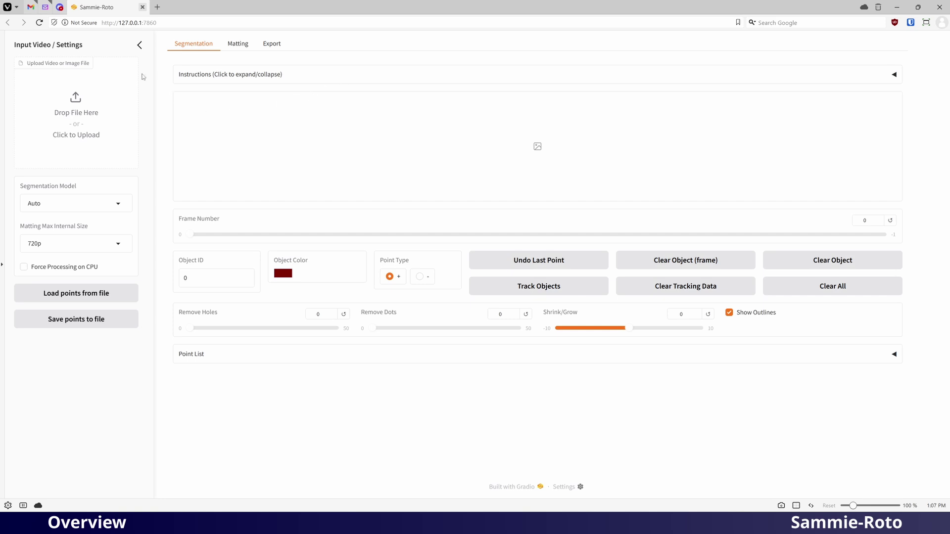
# Upload example_bunny.mp4 from the examples folder and preview its later frames.
pyautogui.click(82, 106)
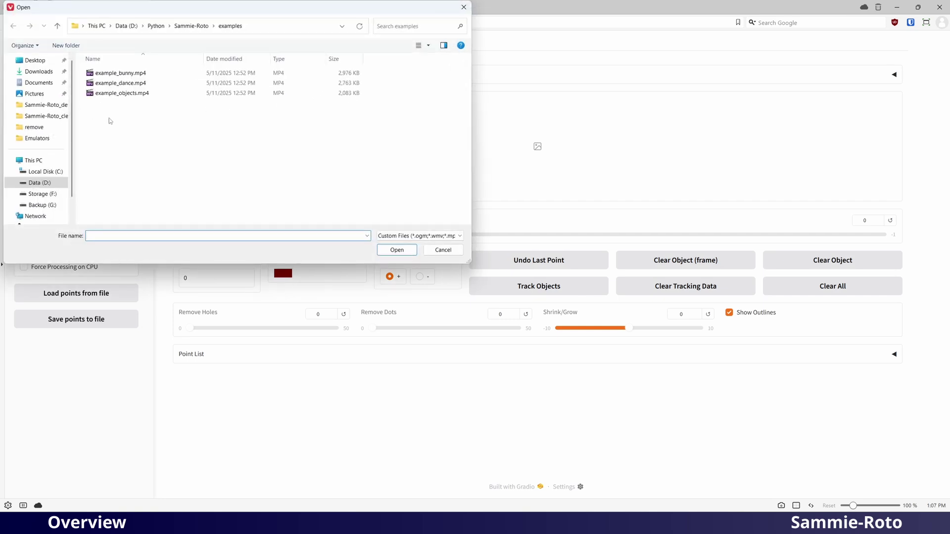
pyautogui.click(111, 75)
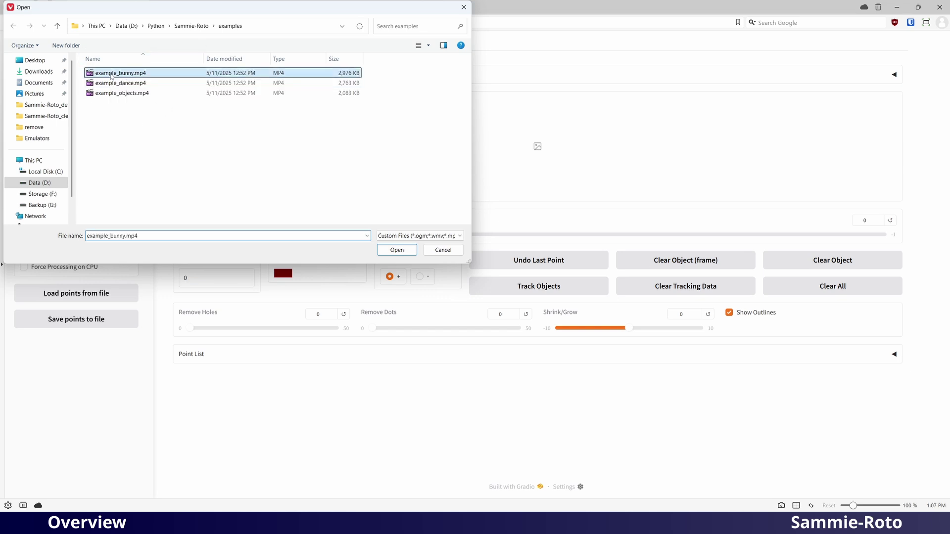
pyautogui.click(397, 250)
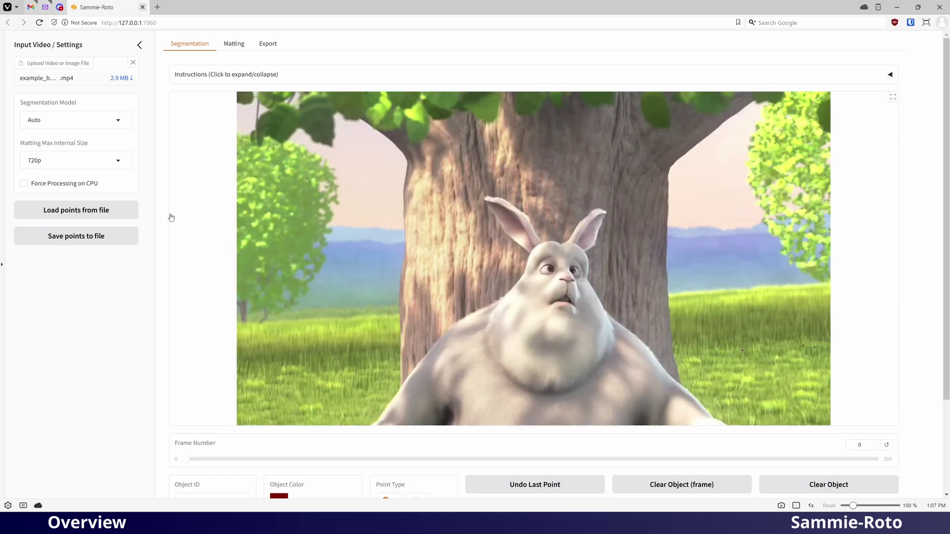
pyautogui.moveTo(187, 459); pyautogui.dragTo(171, 386)
pyautogui.scroll(-1, 193, 270)
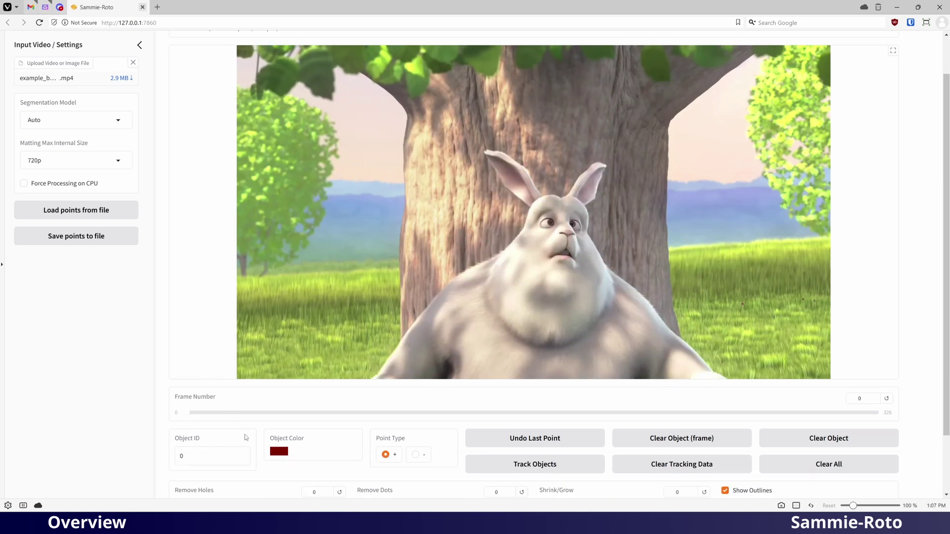
# Mark the bunny as object 0 on frame 0 and the squirrel as object 1 with three points.
pyautogui.click(523, 268)
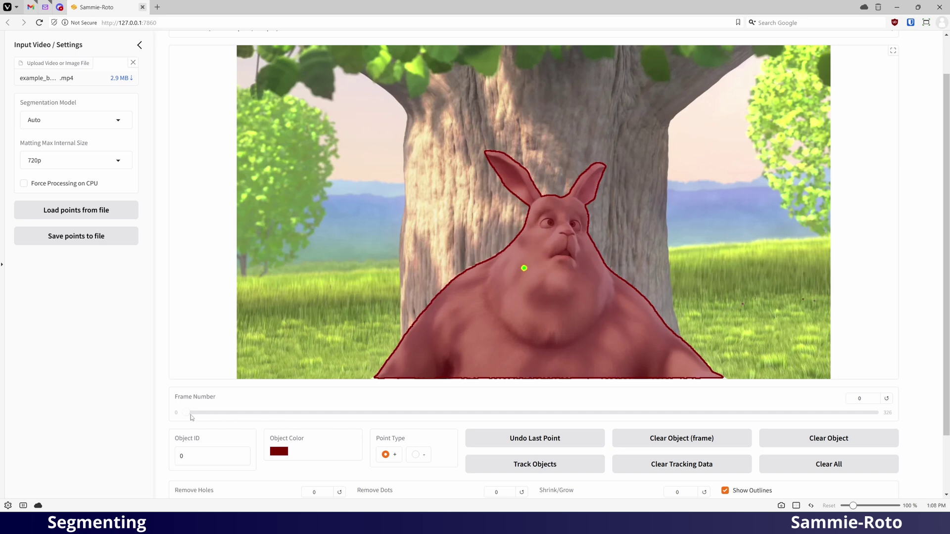
pyautogui.moveTo(187, 414); pyautogui.dragTo(283, 414)
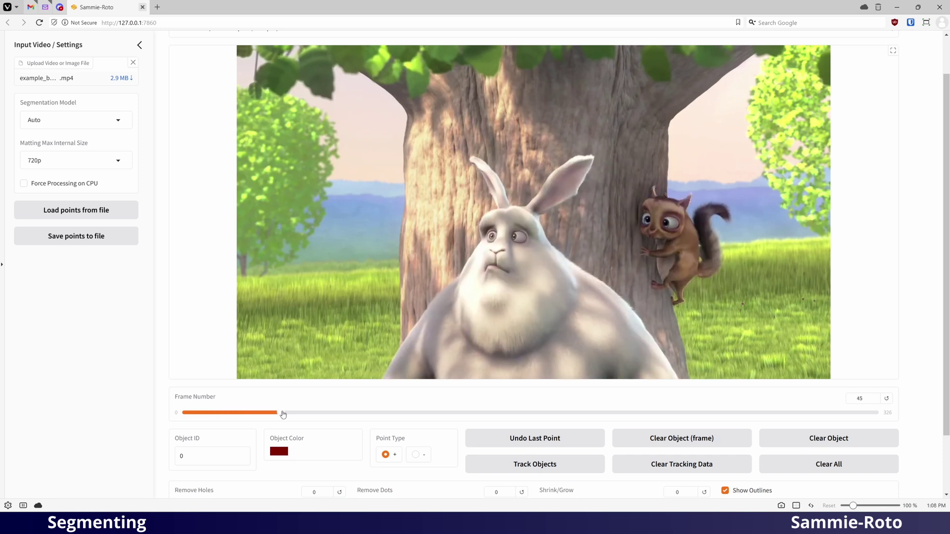
pyautogui.click(242, 454)
pyautogui.click(660, 210)
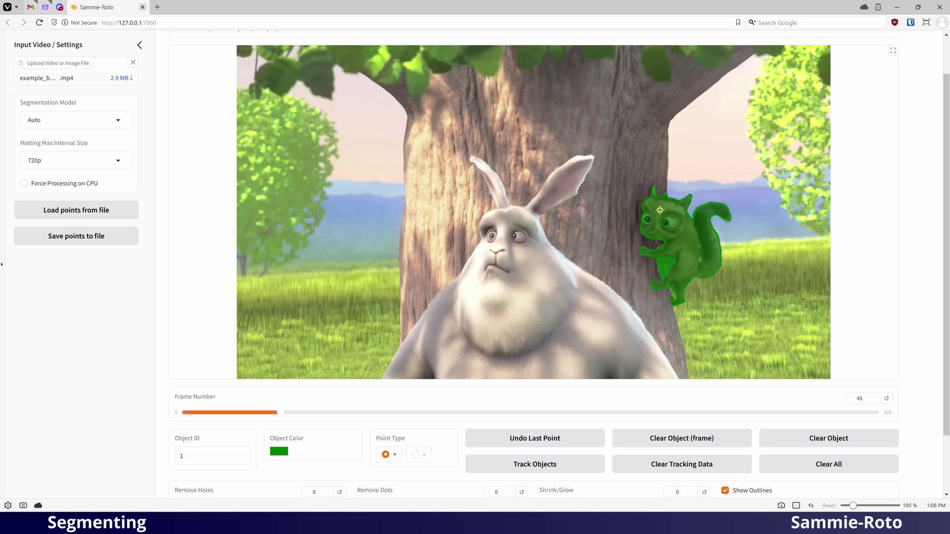
pyautogui.click(666, 265)
pyautogui.click(661, 243)
# Mark the pink creature as object 2 at frame 74 and the butterfly as object 3 at frame 120.
pyautogui.click(285, 413)
pyautogui.moveTo(285, 416); pyautogui.dragTo(343, 411)
pyautogui.click(242, 454)
pyautogui.click(355, 110)
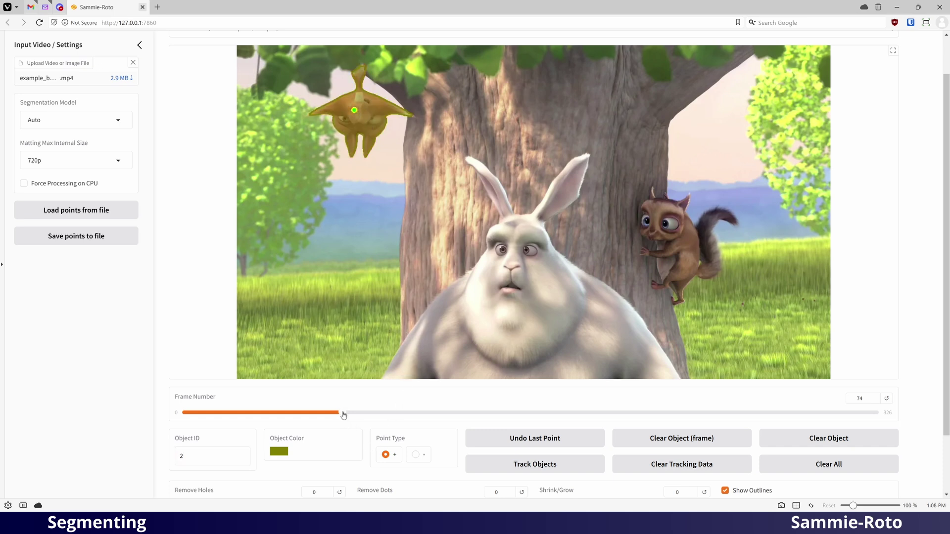
pyautogui.moveTo(343, 415); pyautogui.dragTo(441, 410)
pyautogui.click(242, 456)
pyautogui.click(532, 114)
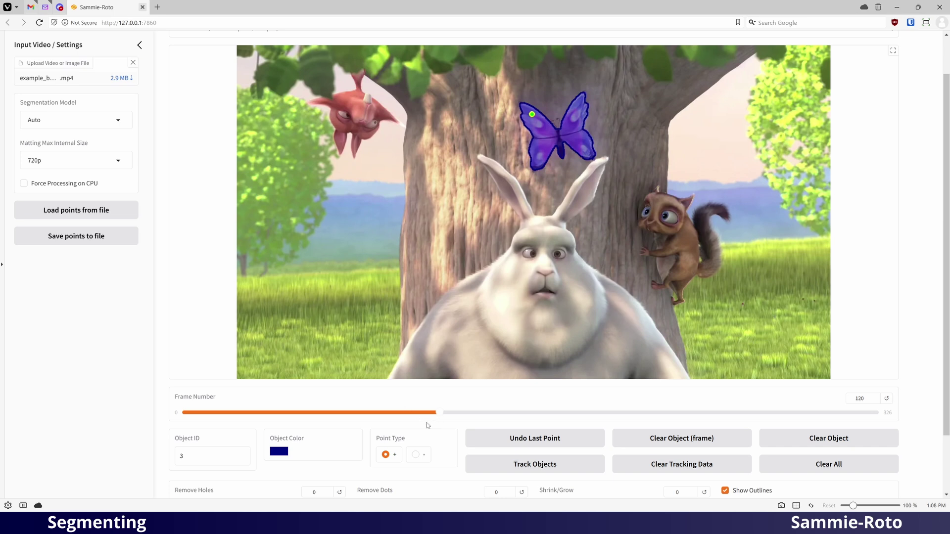
# Run Track Objects across the clip and check all four masks at frame 190.
pyautogui.click(544, 469)
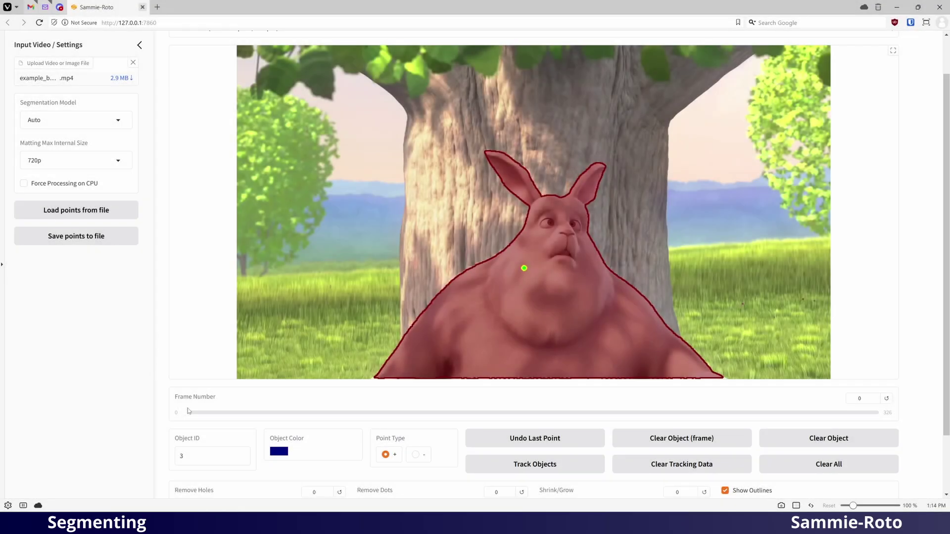
pyautogui.moveTo(186, 412); pyautogui.dragTo(589, 412)
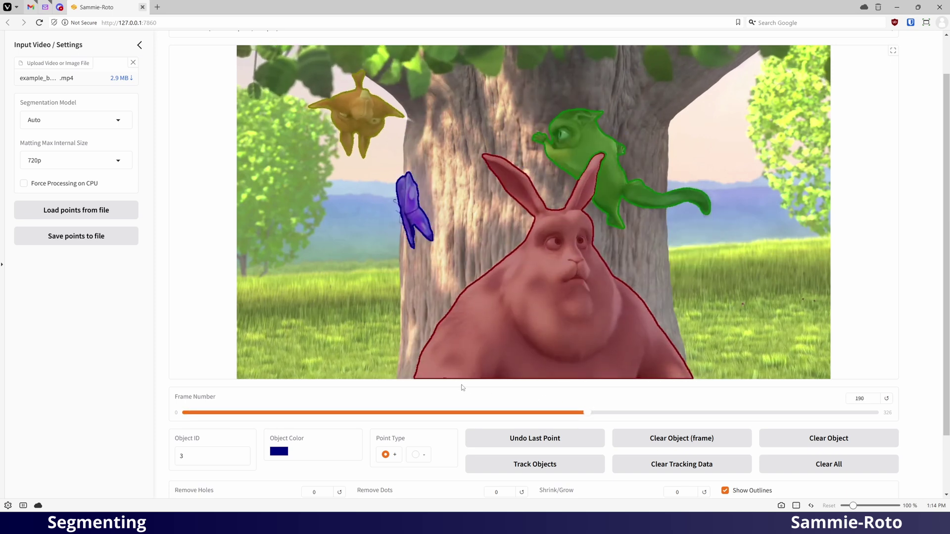
# Turn off mask outlines and try a mask grow of 2 before resetting it to 0.
pyautogui.scroll(-1, 458, 386)
pyautogui.scroll(-2, 457, 386)
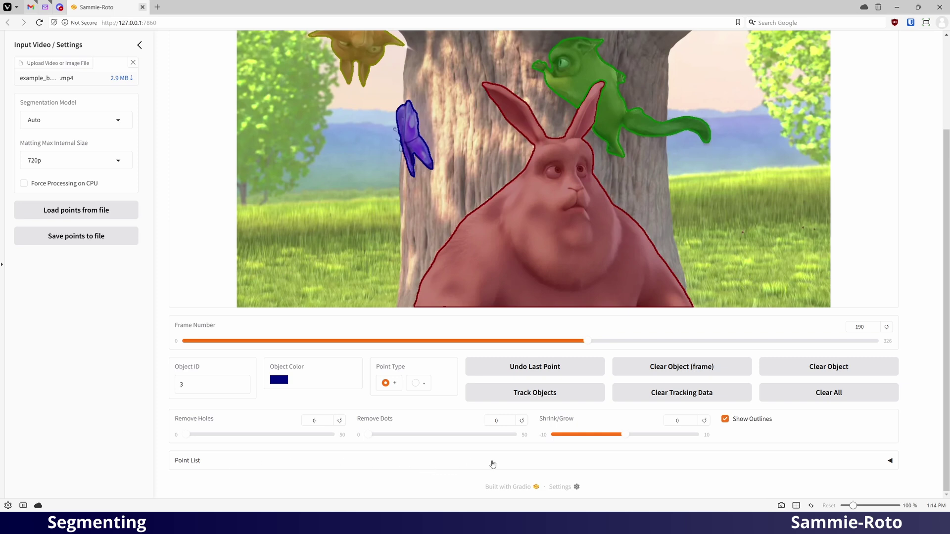
pyautogui.click(727, 420)
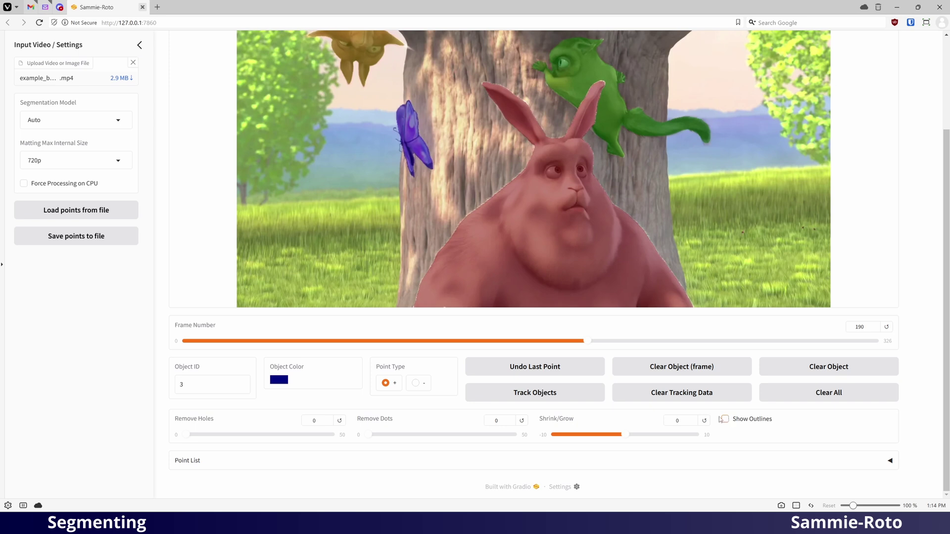
pyautogui.moveTo(625, 438); pyautogui.dragTo(638, 439)
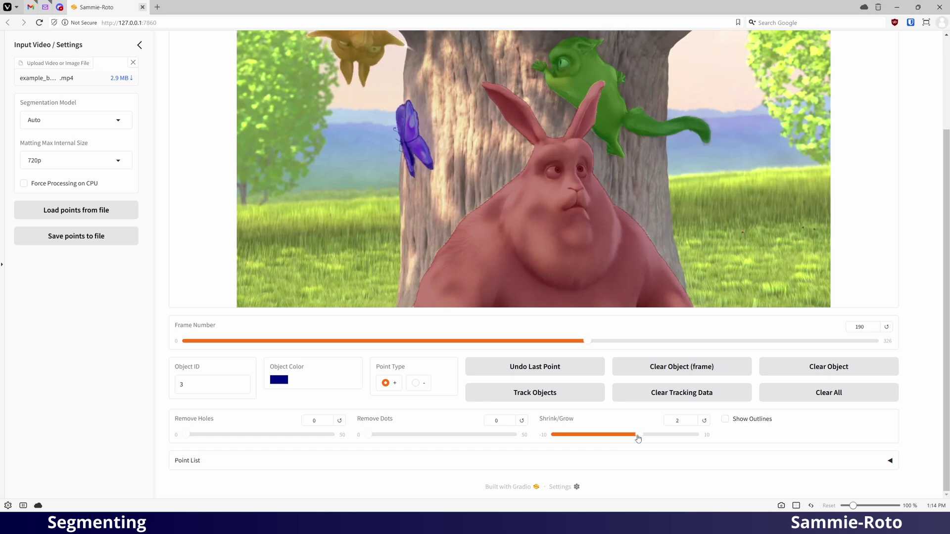
pyautogui.moveTo(639, 439); pyautogui.dragTo(627, 438)
# Show the Point List and jump through each point's frame: 0, 45, 74, then 120.
pyautogui.click(244, 466)
pyautogui.scroll(-3, 220, 454)
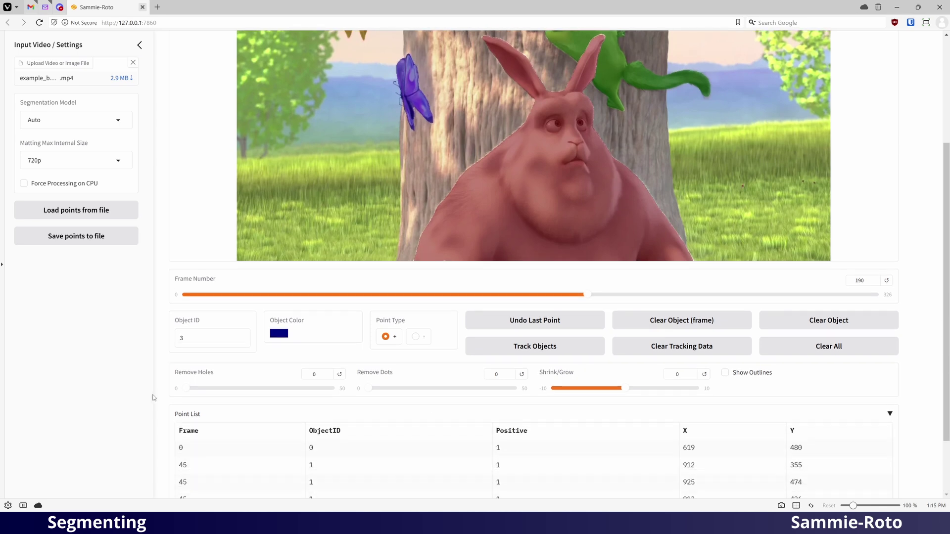
pyautogui.click(210, 371)
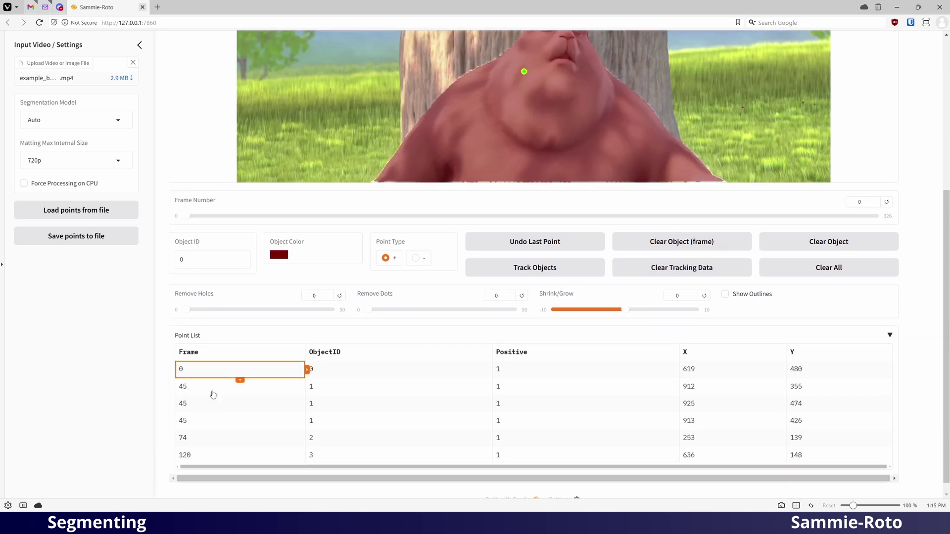
pyautogui.click(213, 391)
pyautogui.click(224, 410)
pyautogui.click(226, 423)
pyautogui.click(227, 442)
pyautogui.click(225, 454)
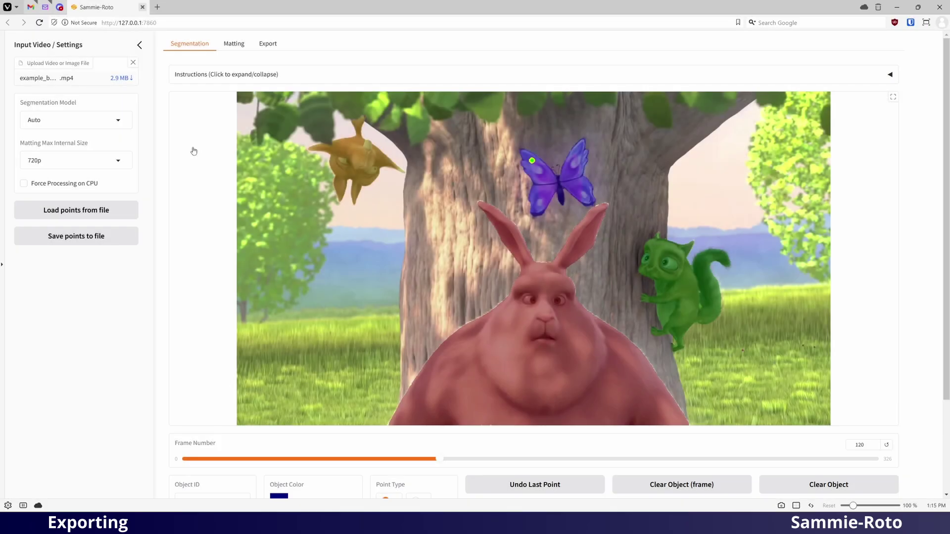
# Export a Matte video with Segmentation Mask content and download output.mp4.
pyautogui.click(268, 45)
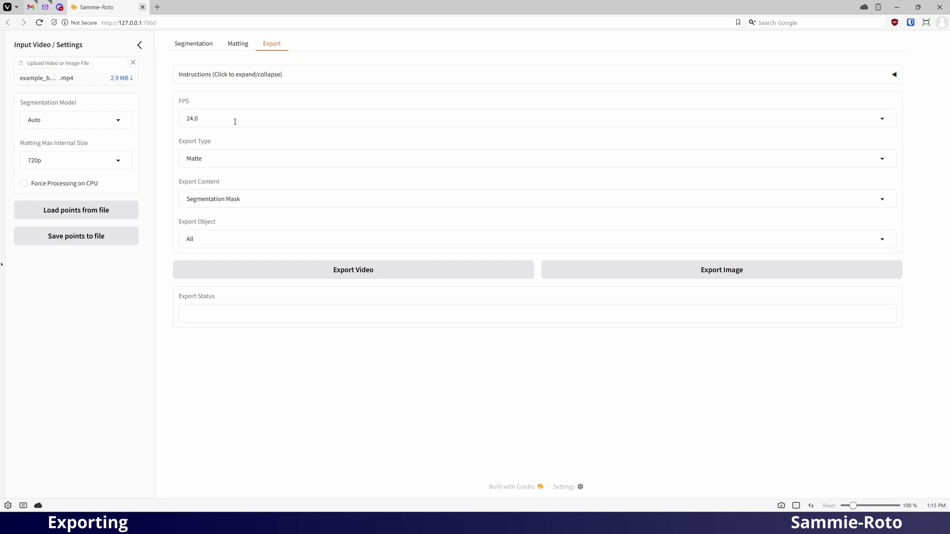
pyautogui.click(240, 157)
pyautogui.click(263, 197)
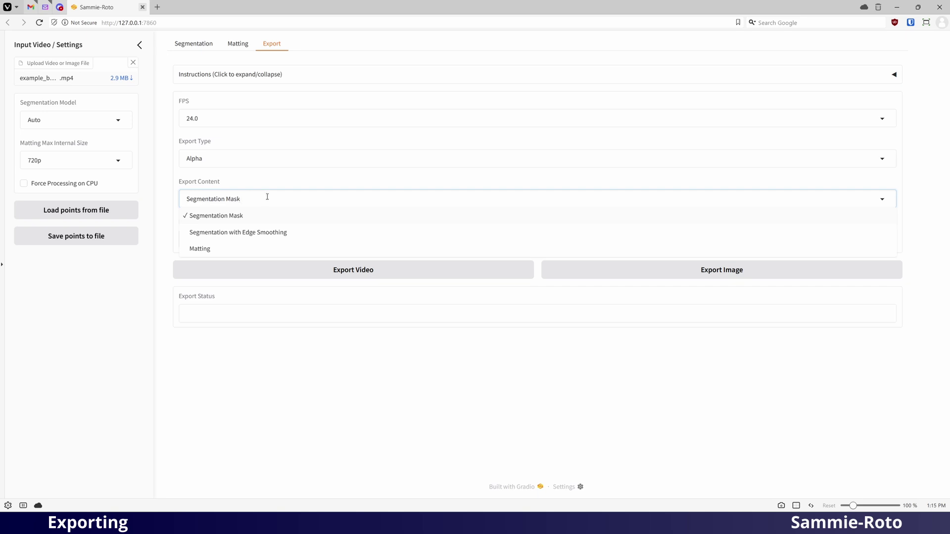
pyautogui.click(263, 182)
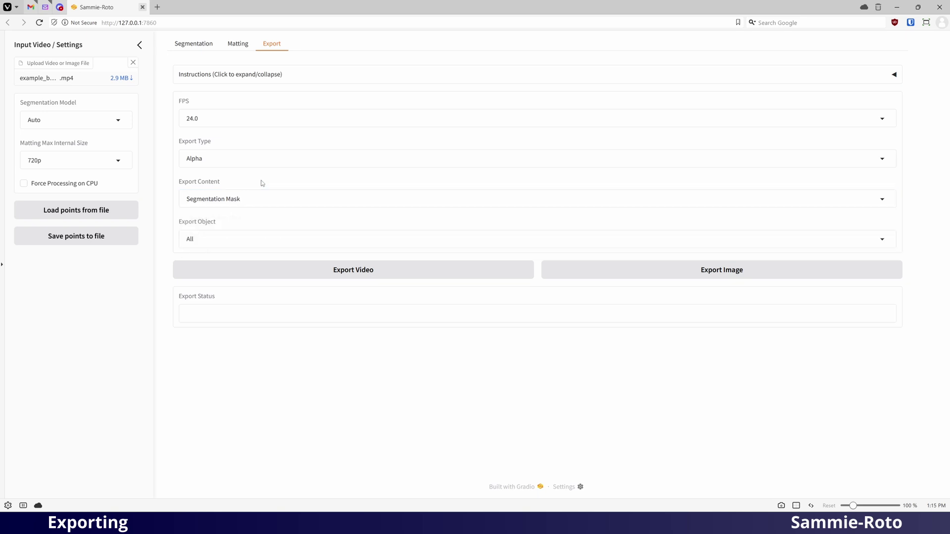
pyautogui.click(259, 158)
pyautogui.click(254, 177)
pyautogui.click(317, 270)
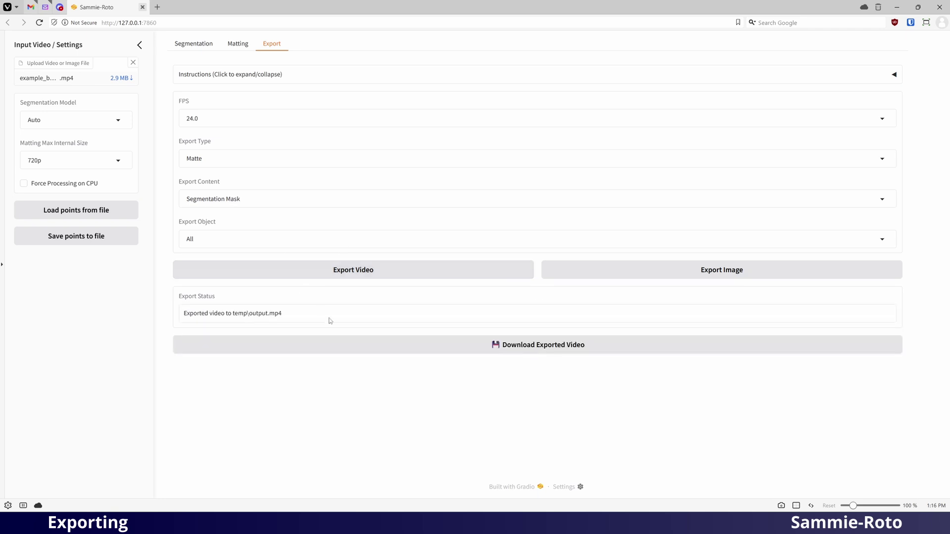
pyautogui.click(364, 346)
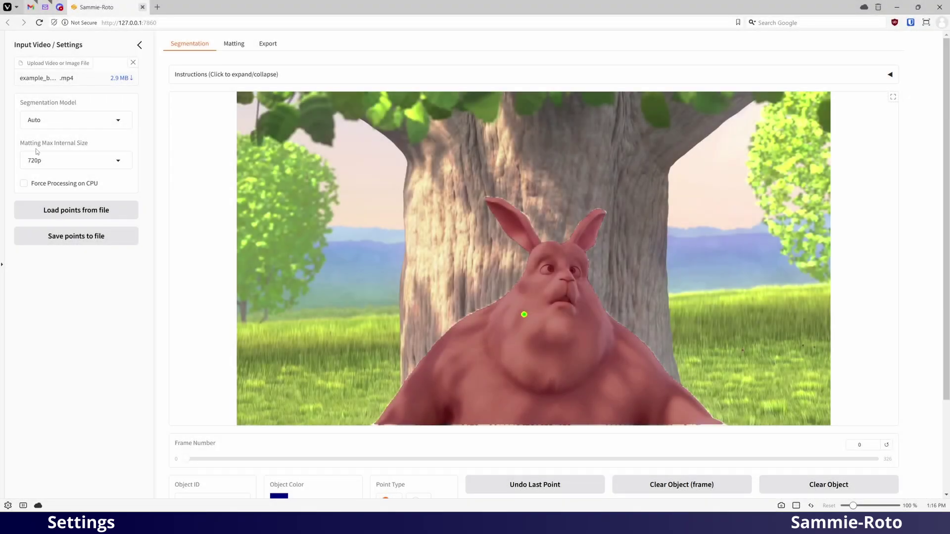
# Select EfficientTAM (Fast) as the segmentation model and close the Sammie-Roto browser window.
pyautogui.click(118, 123)
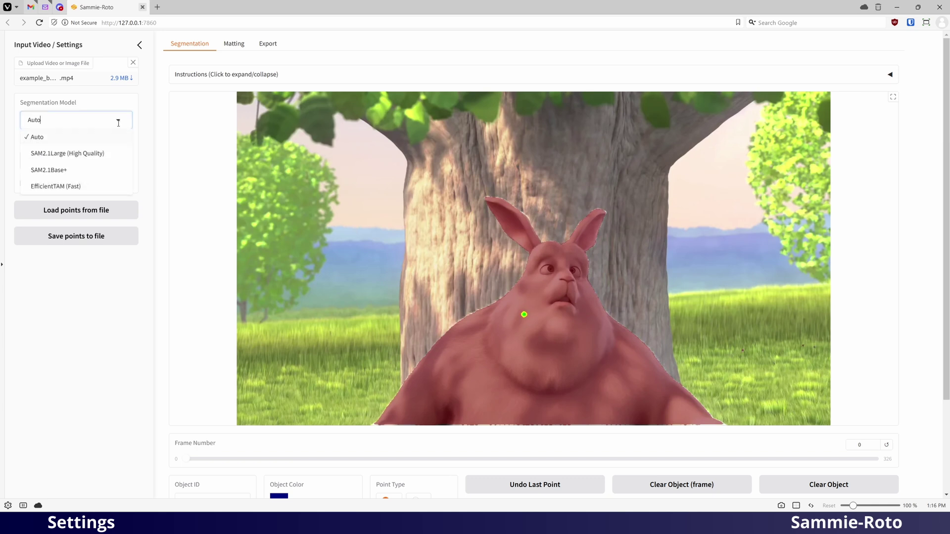
pyautogui.click(85, 190)
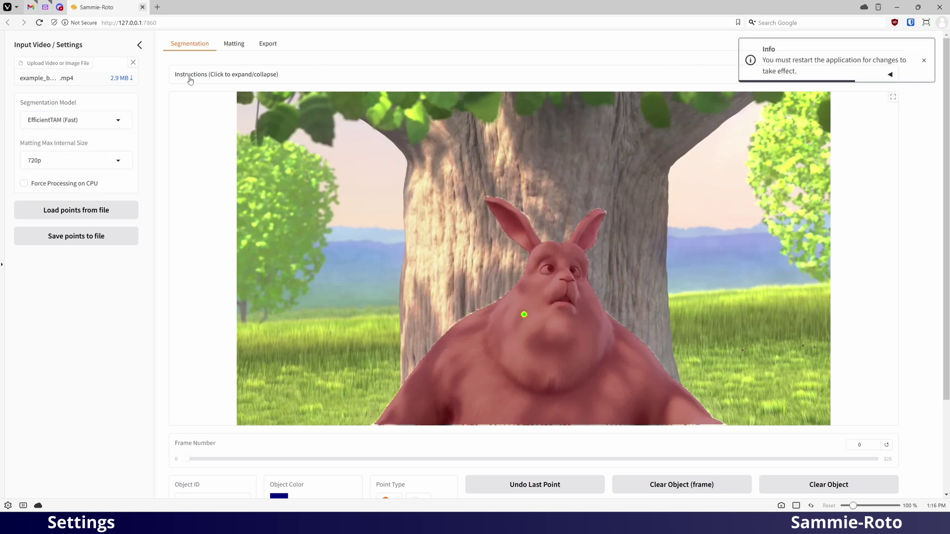
pyautogui.click(143, 7)
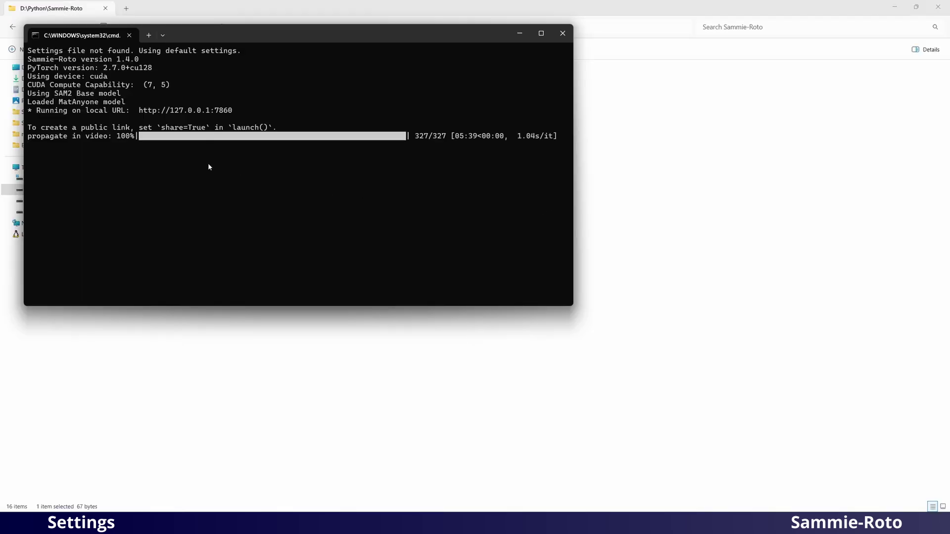
# Close the Sammie-Roto console and relaunch the app from run_sammie.bat.
pyautogui.click(562, 33)
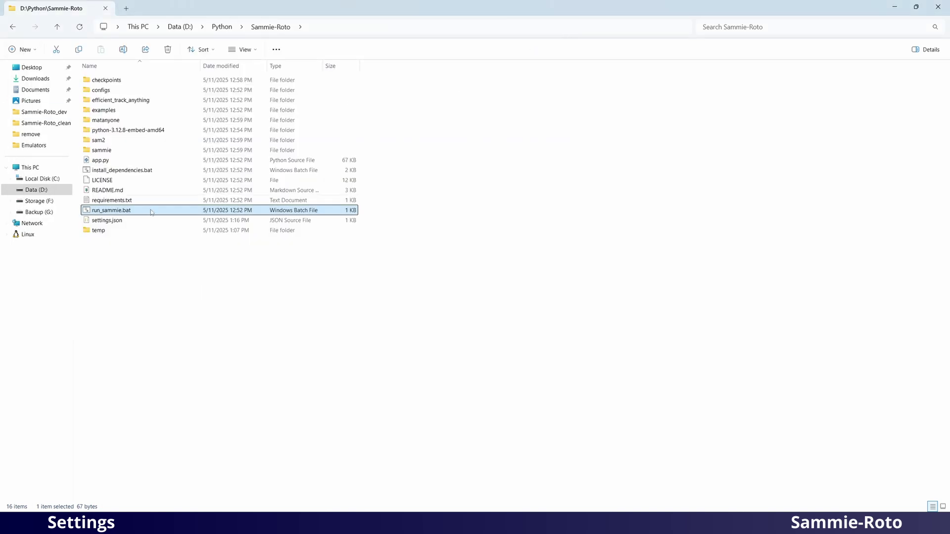
pyautogui.doubleClick(120, 211)
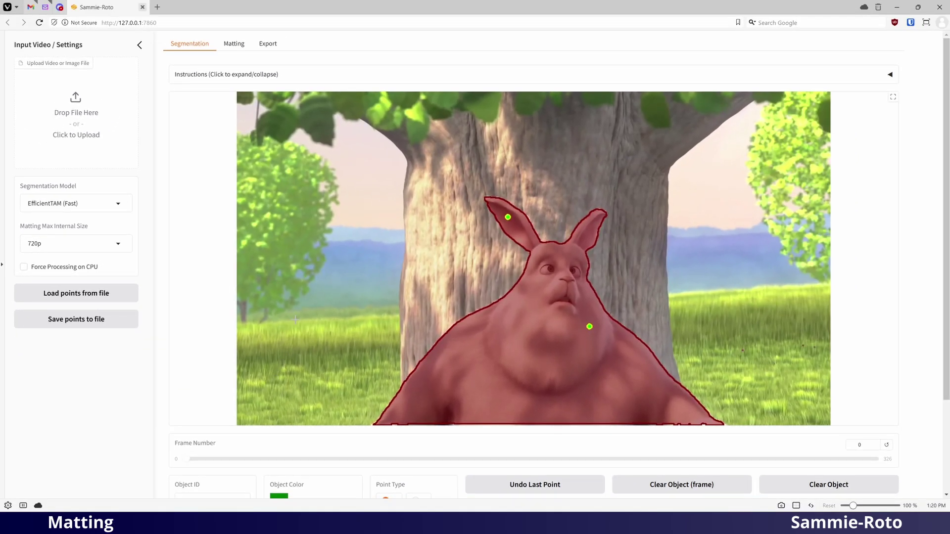
# Load example_dance.mp4 and move the timeline to frame 80.
pyautogui.click(76, 107)
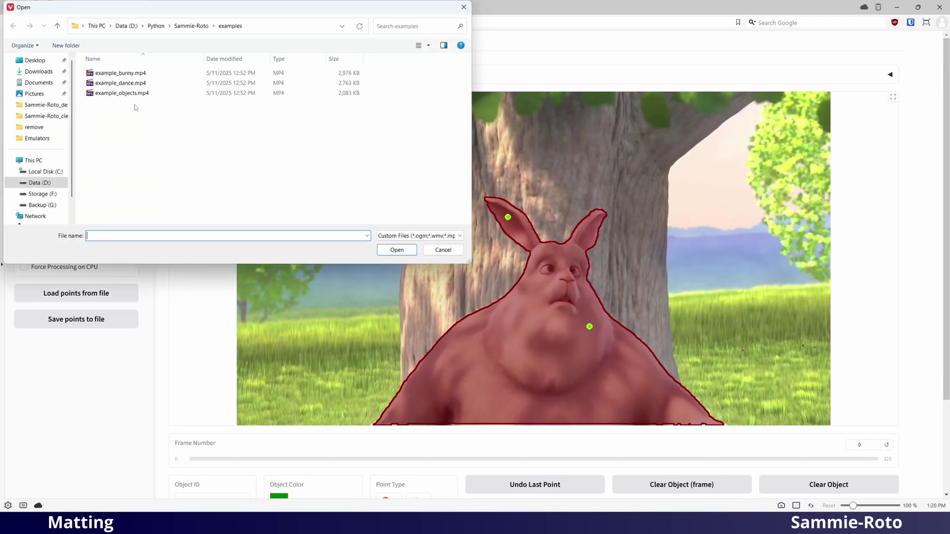
pyautogui.doubleClick(138, 83)
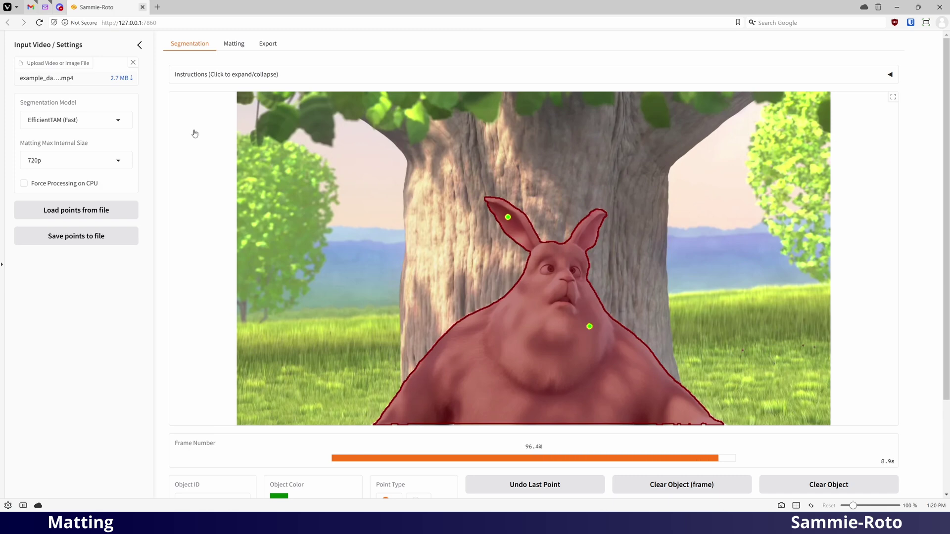
pyautogui.scroll(-2, 194, 129)
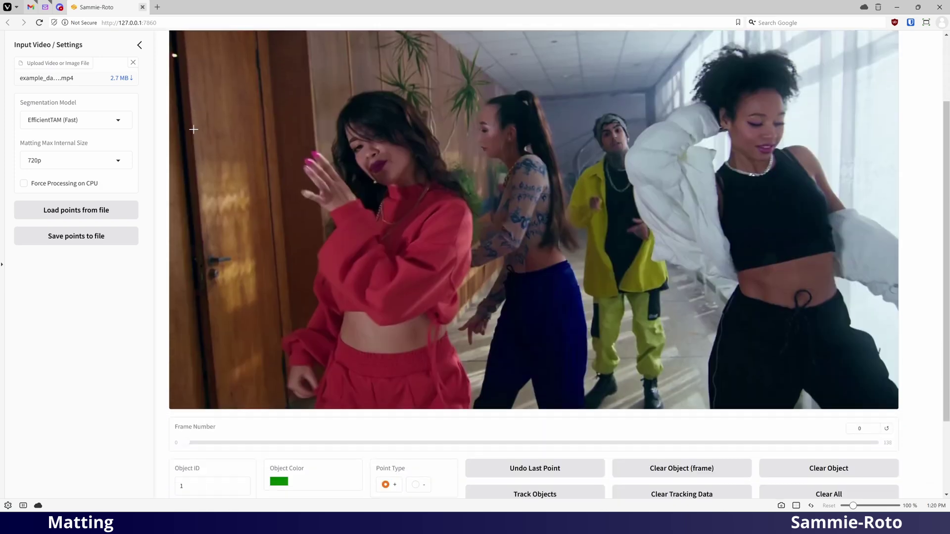
pyautogui.scroll(1, 193, 129)
pyautogui.moveTo(187, 490); pyautogui.dragTo(584, 493)
pyautogui.scroll(-3, 718, 191)
# Mask the right dancer as object 0 with head, torso and sleeve points, excluding her raised hand.
pyautogui.click(242, 387)
pyautogui.scroll(4, 617, 376)
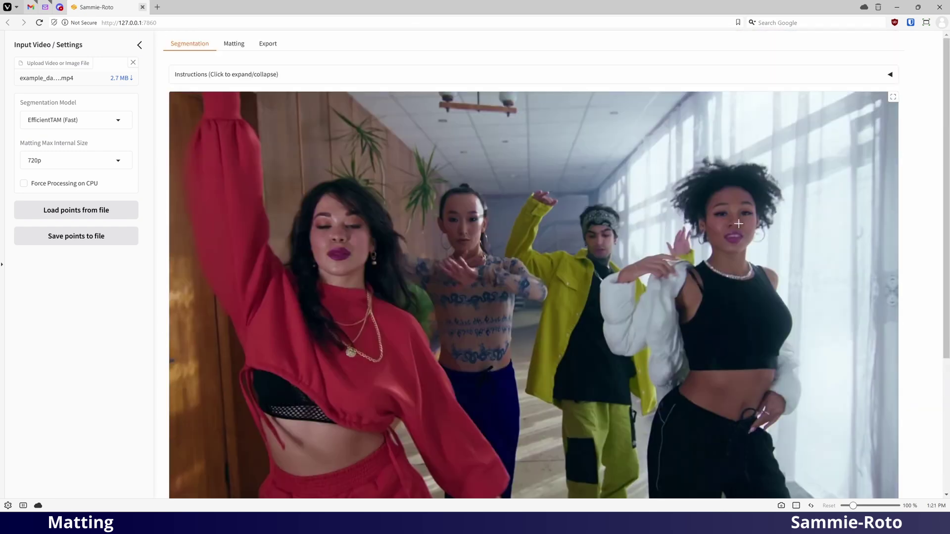
pyautogui.click(733, 196)
pyautogui.click(725, 330)
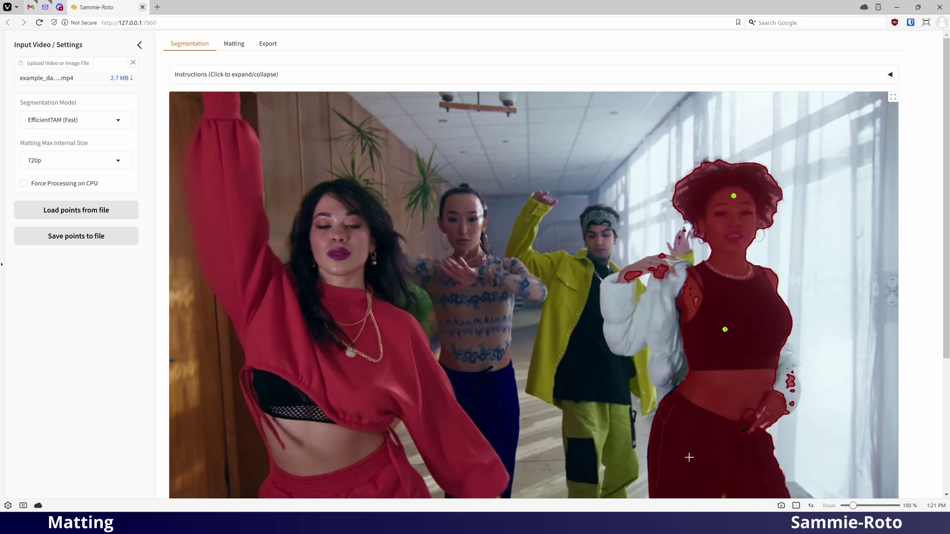
pyautogui.click(620, 299)
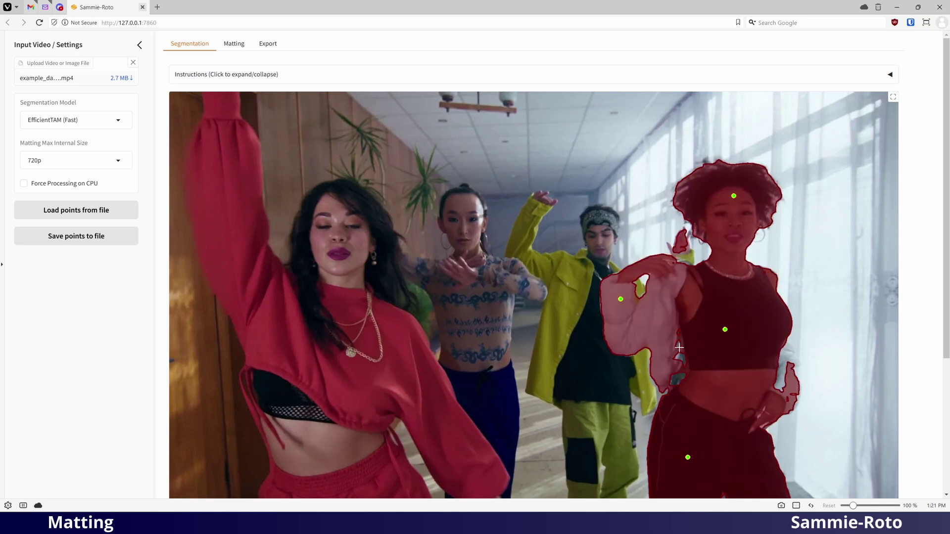
pyautogui.click(787, 356)
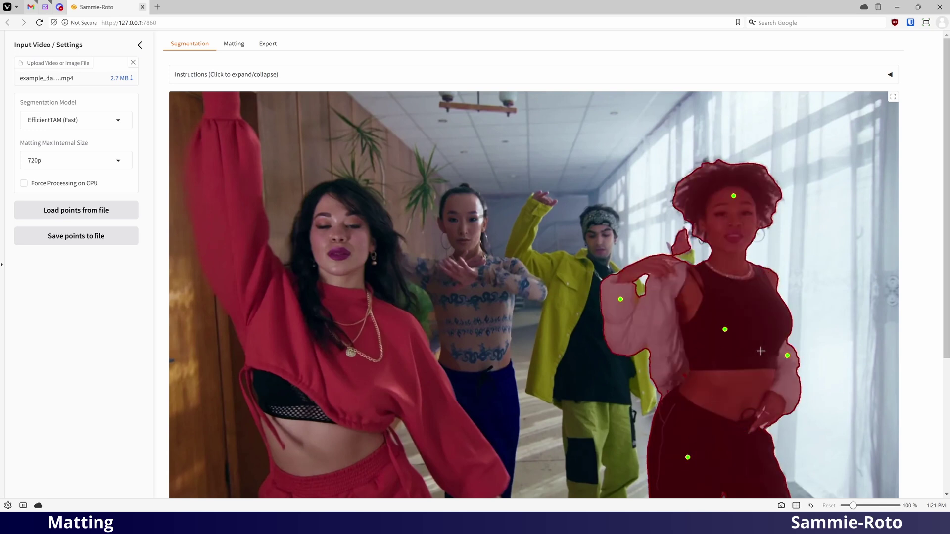
pyautogui.scroll(-2, 746, 347)
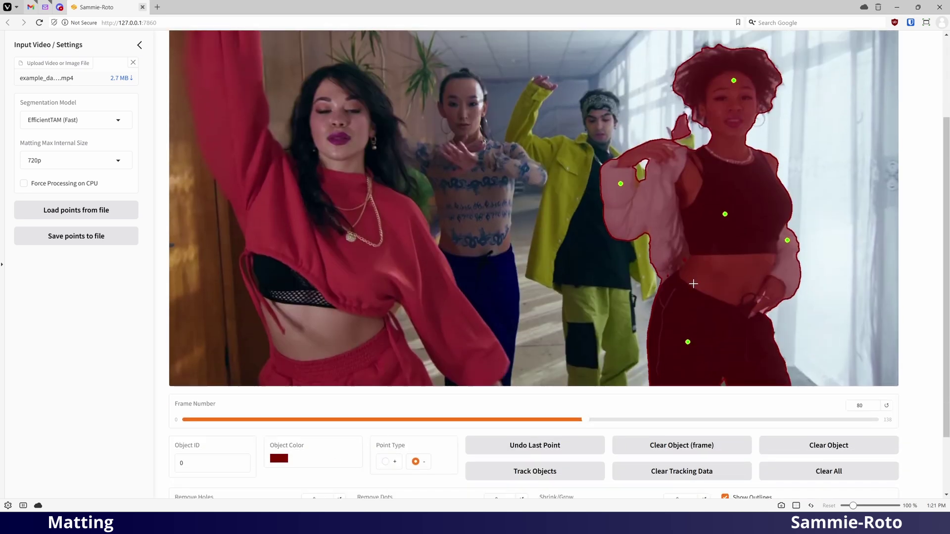
pyautogui.scroll(1, 693, 284)
pyautogui.click(683, 149)
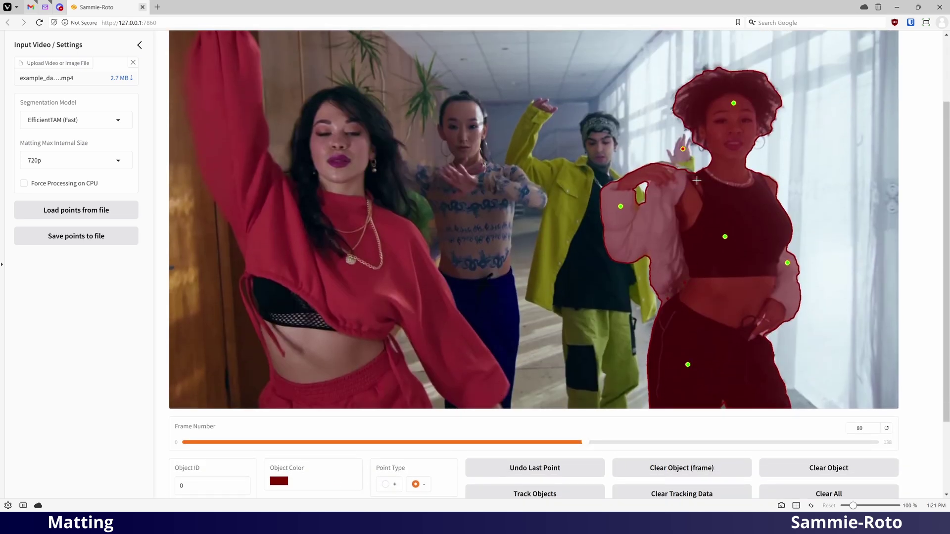
# Generate the alpha matte for the right dancer from the frame-80 mask.
pyautogui.scroll(2, 229, 45)
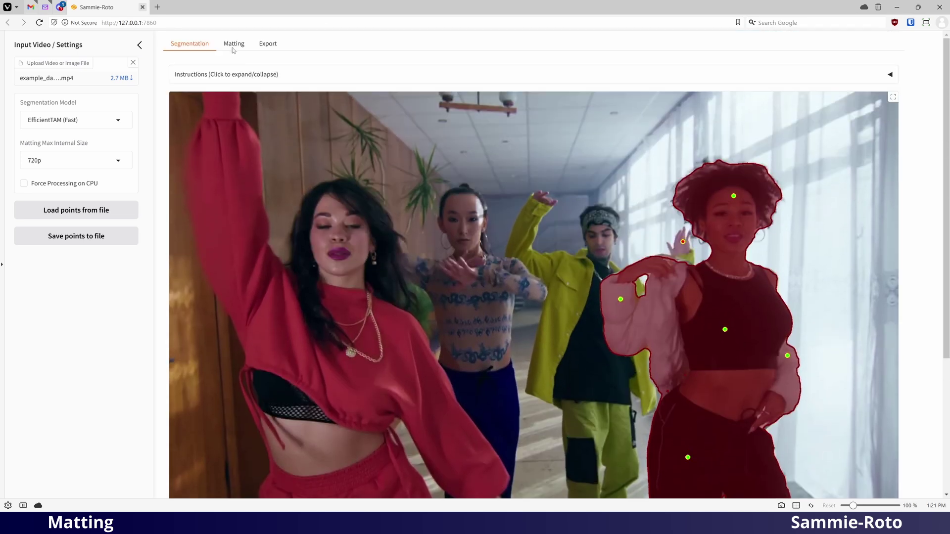
pyautogui.click(229, 46)
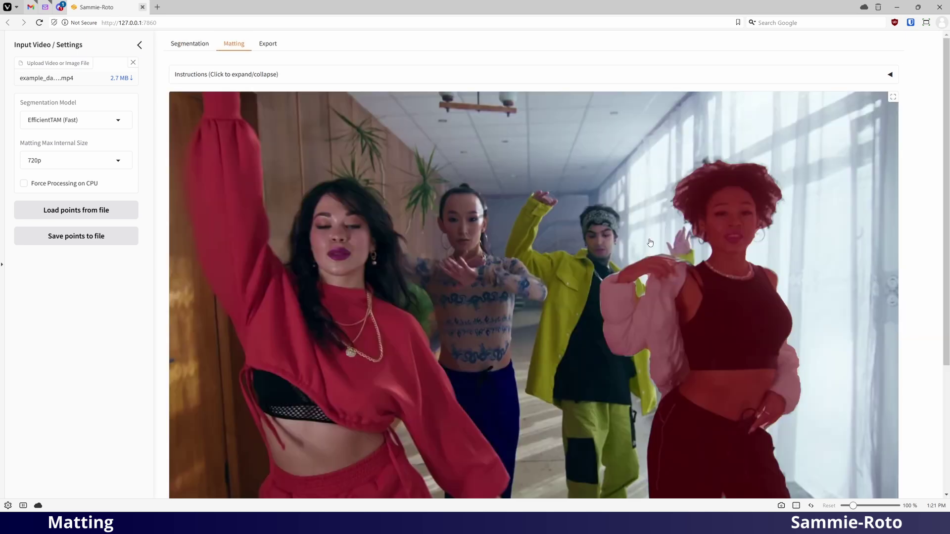
pyautogui.scroll(-2, 581, 267)
pyautogui.scroll(1, 468, 331)
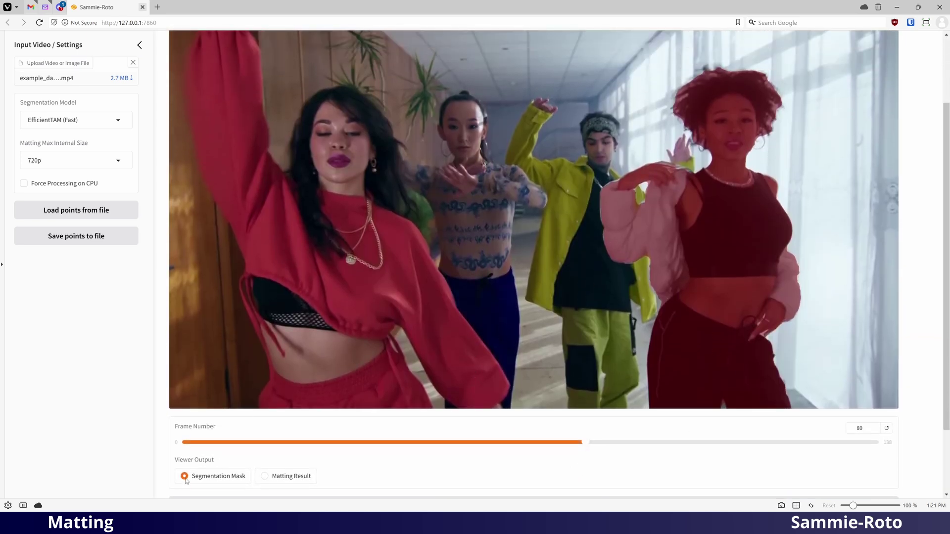
pyautogui.scroll(-2, 187, 480)
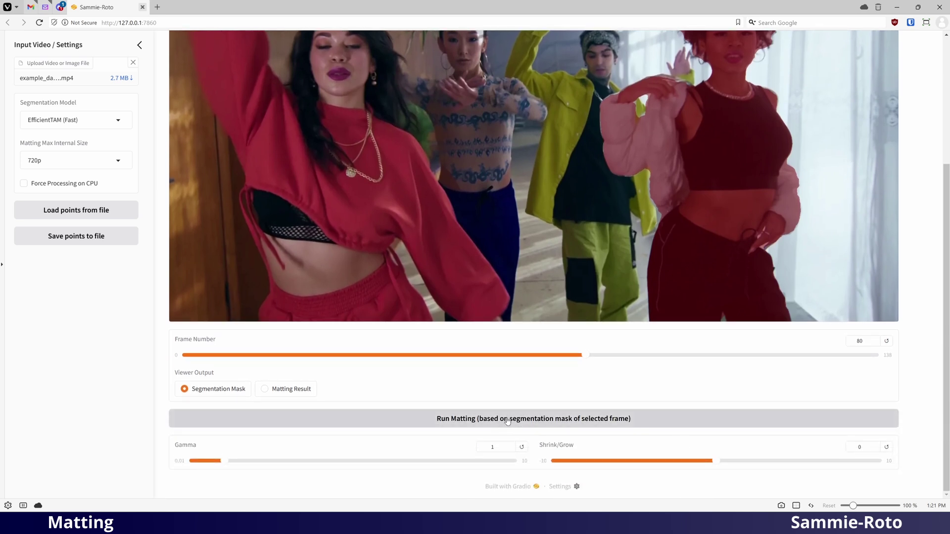
pyautogui.click(504, 421)
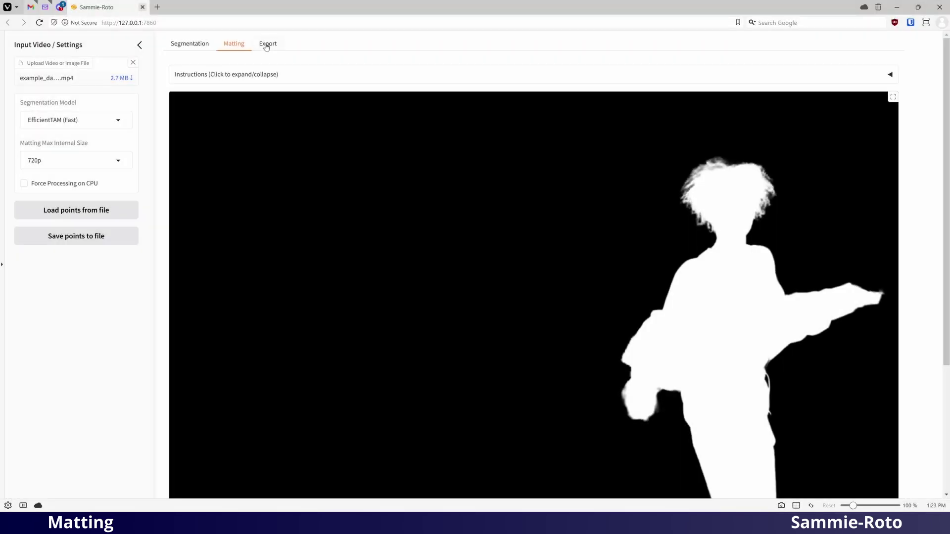
# Export the dance clip as a Greenscreen video with Matting as the content.
pyautogui.click(267, 46)
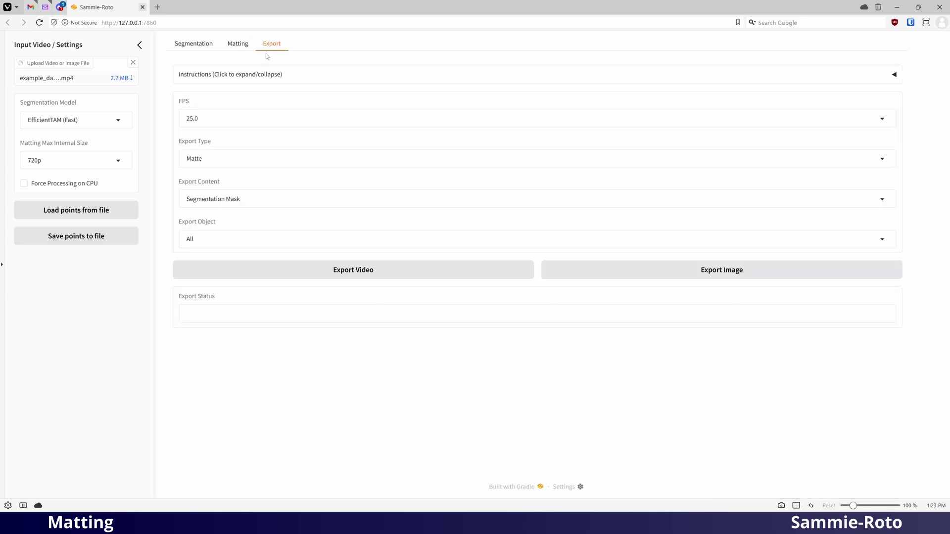
pyautogui.click(212, 162)
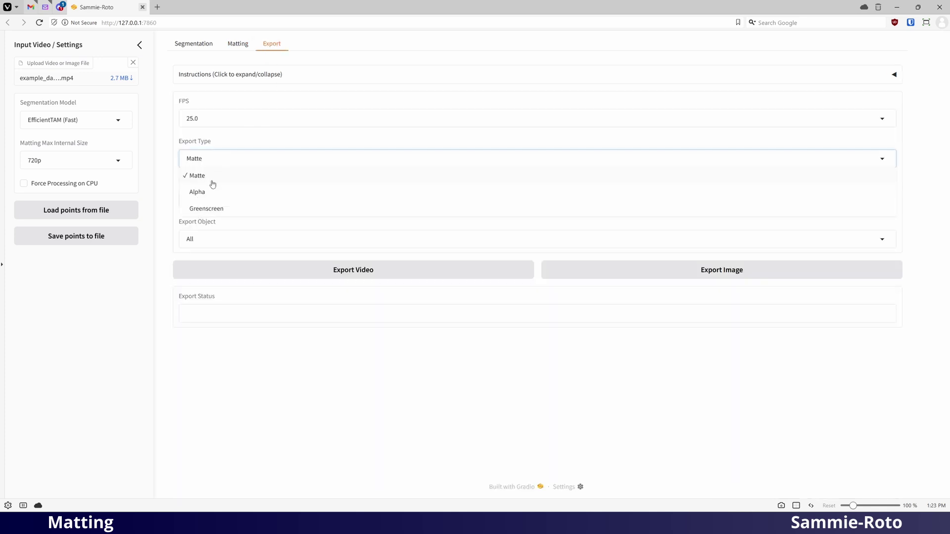
pyautogui.click(214, 209)
pyautogui.click(216, 203)
pyautogui.click(226, 248)
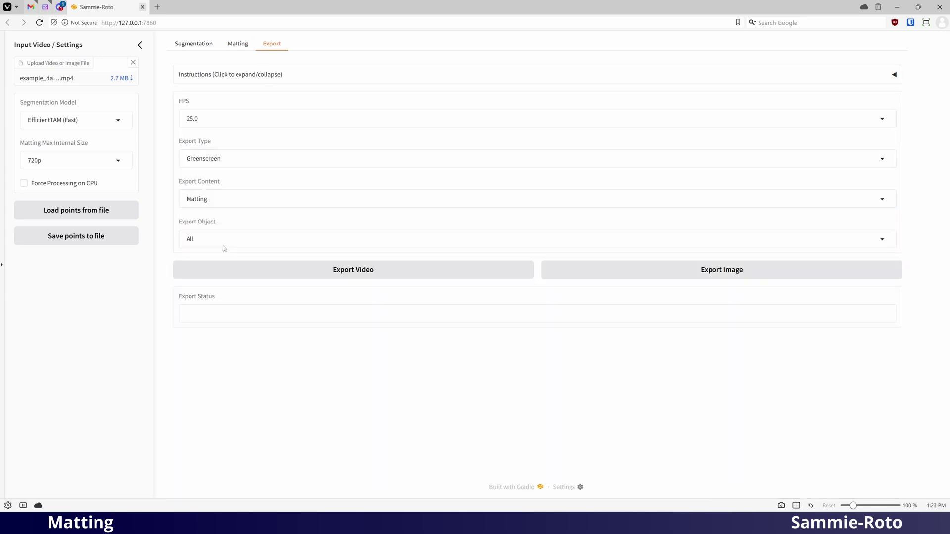
pyautogui.click(292, 265)
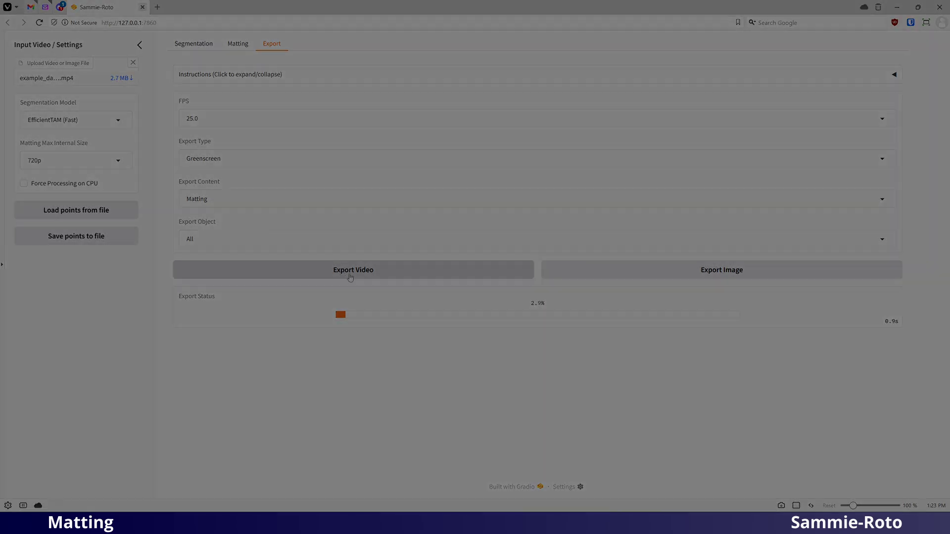